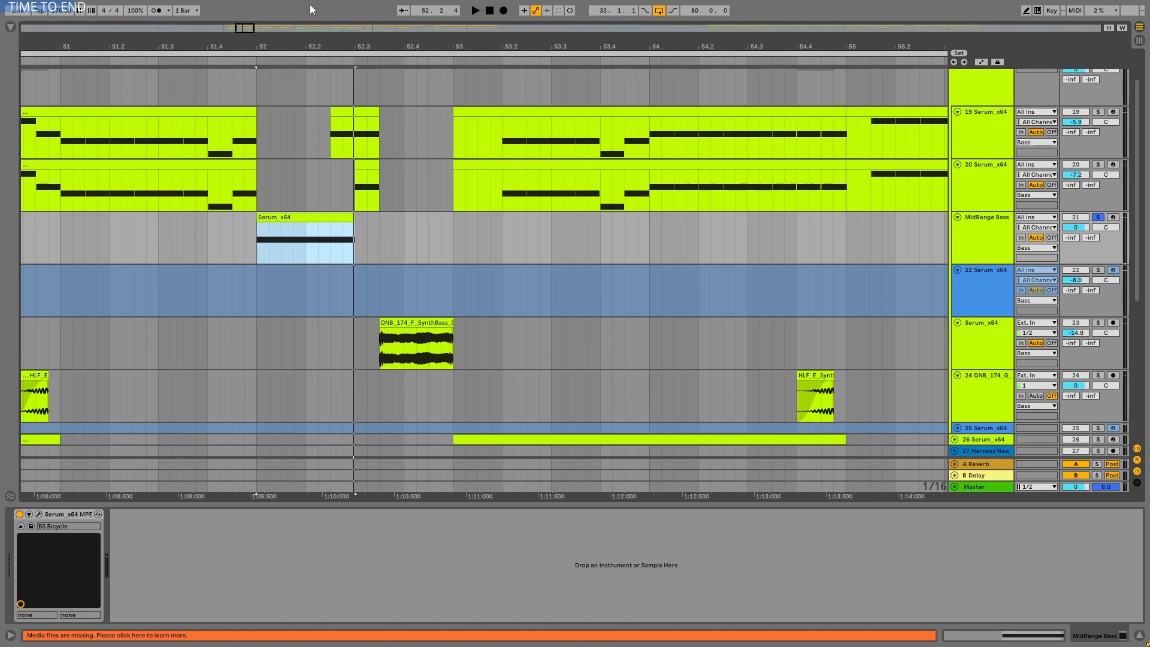
Play the MidRange Bass clip and look over the synth's effects and oscillator pages.
{"action": "key", "text": "space"}
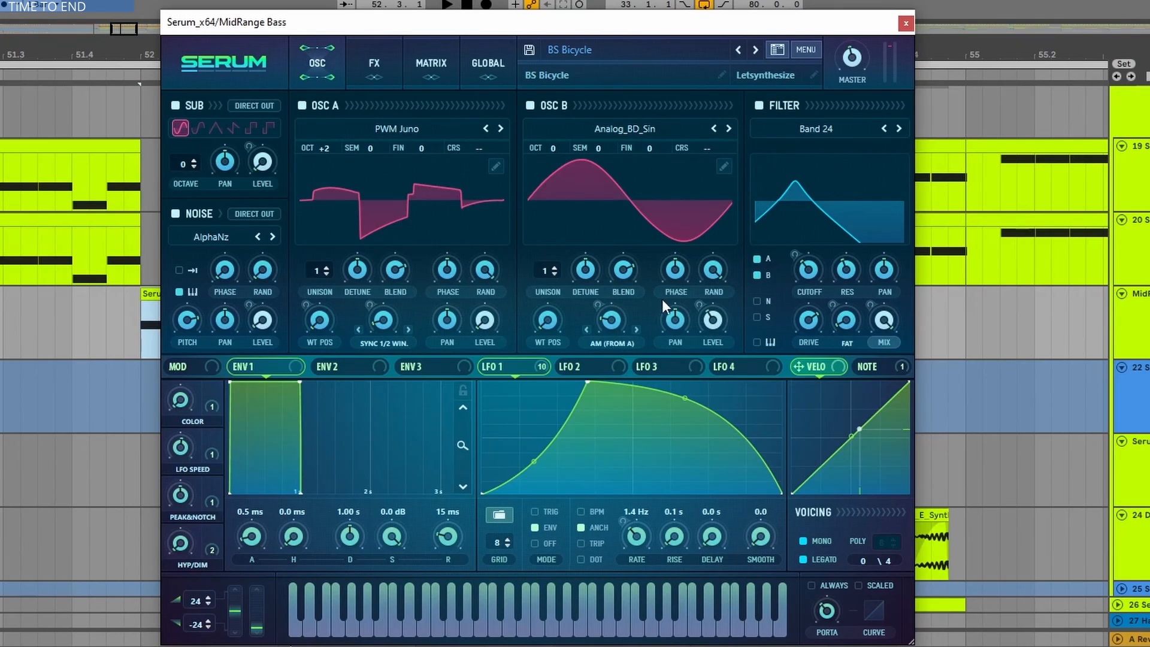
{"action": "left_click", "coordinate": [375, 62]}
{"action": "left_click", "coordinate": [317, 63]}
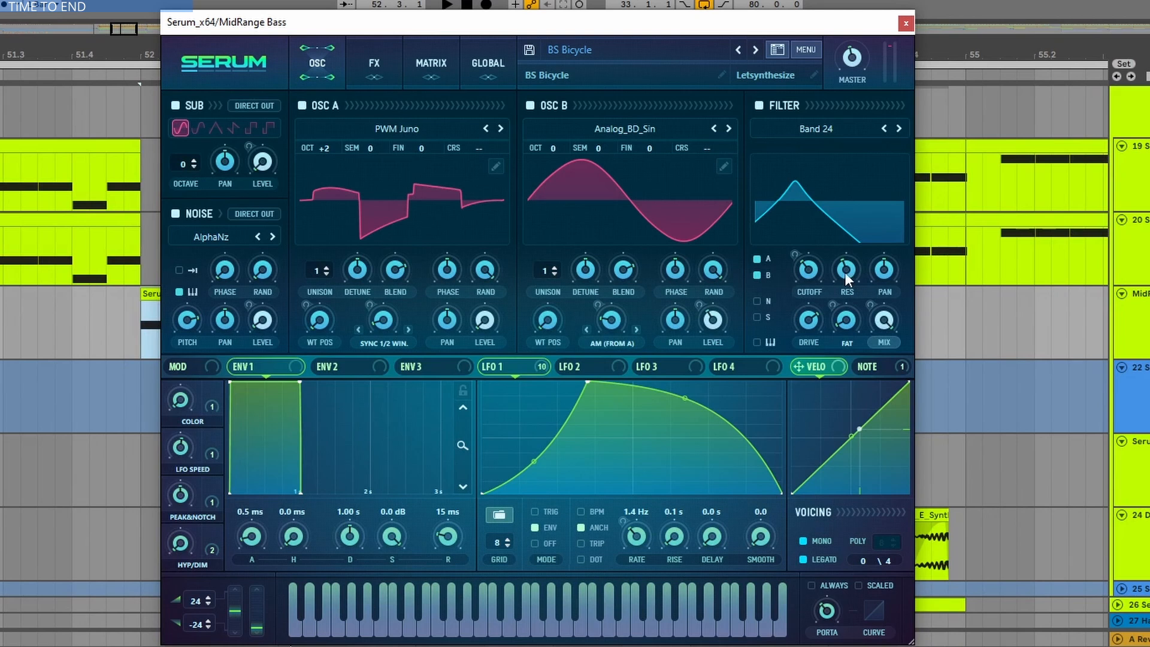
Audition the bass with the Band 24 filter's resonance lowered, and raise the resonance back up.
{"action": "key", "text": "space"}
{"action": "key", "text": "space"}
{"action": "key", "text": "space"}
{"action": "key", "text": "space"}
{"action": "key", "text": "space"}
{"action": "key", "text": "space"}
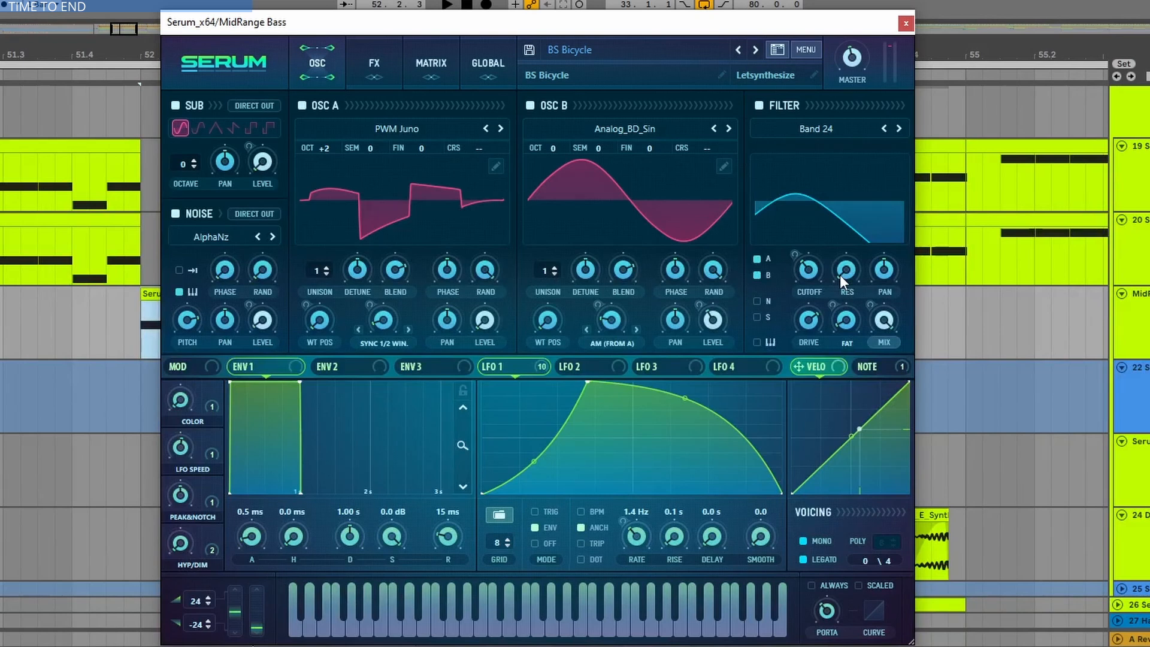
{"action": "left_click_drag", "start_coordinate": [849, 274], "coordinate": [860, 222]}
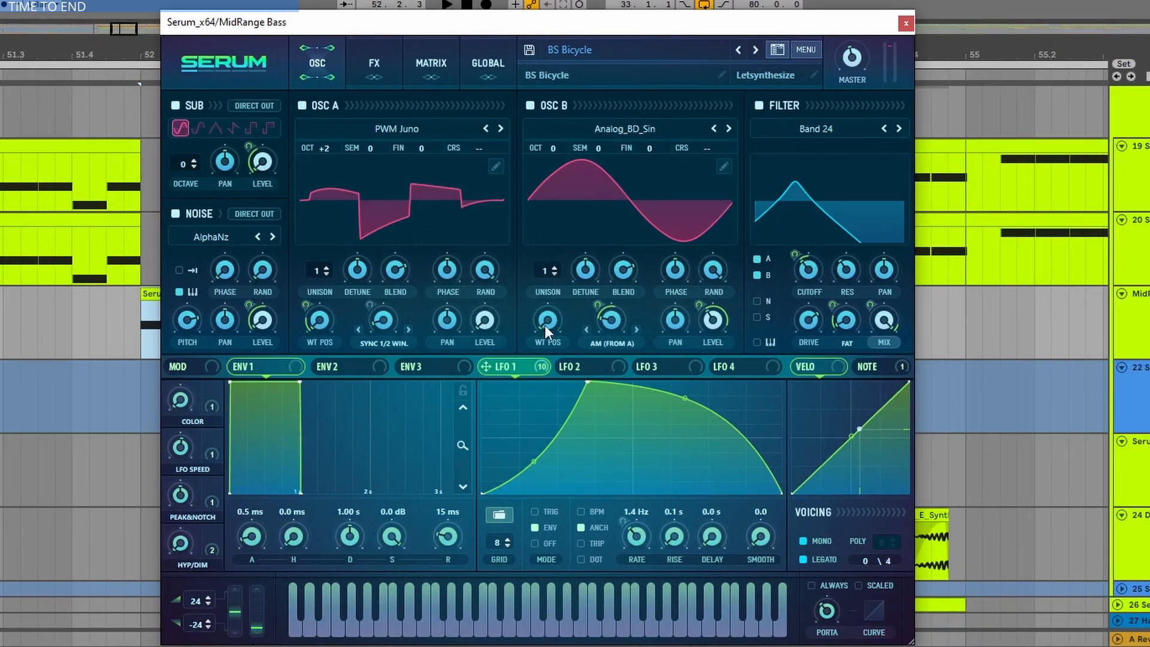
Inspect the options on the sub oscillator's level control and play the bass again.
{"action": "right_click", "coordinate": [264, 158]}
{"action": "left_click", "coordinate": [284, 156]}
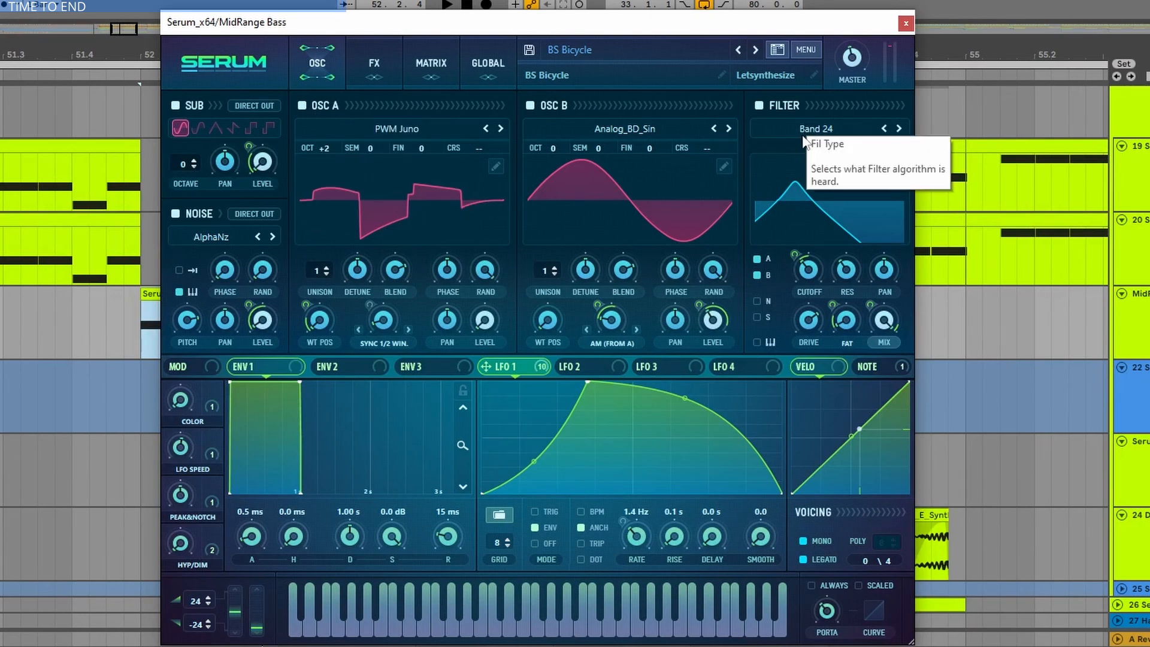
{"action": "key", "text": "space"}
{"action": "key", "text": "space"}
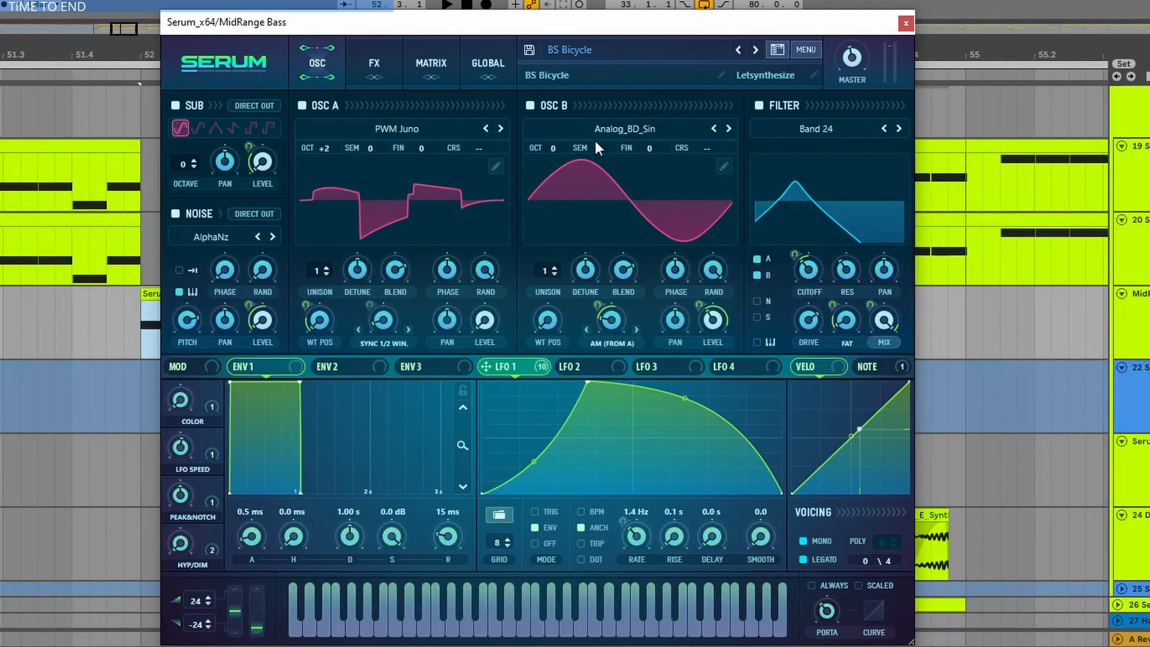
Switch oscillator B's warp mode to Off and audition the bass.
{"action": "left_click", "coordinate": [615, 344]}
{"action": "left_click", "coordinate": [622, 358]}
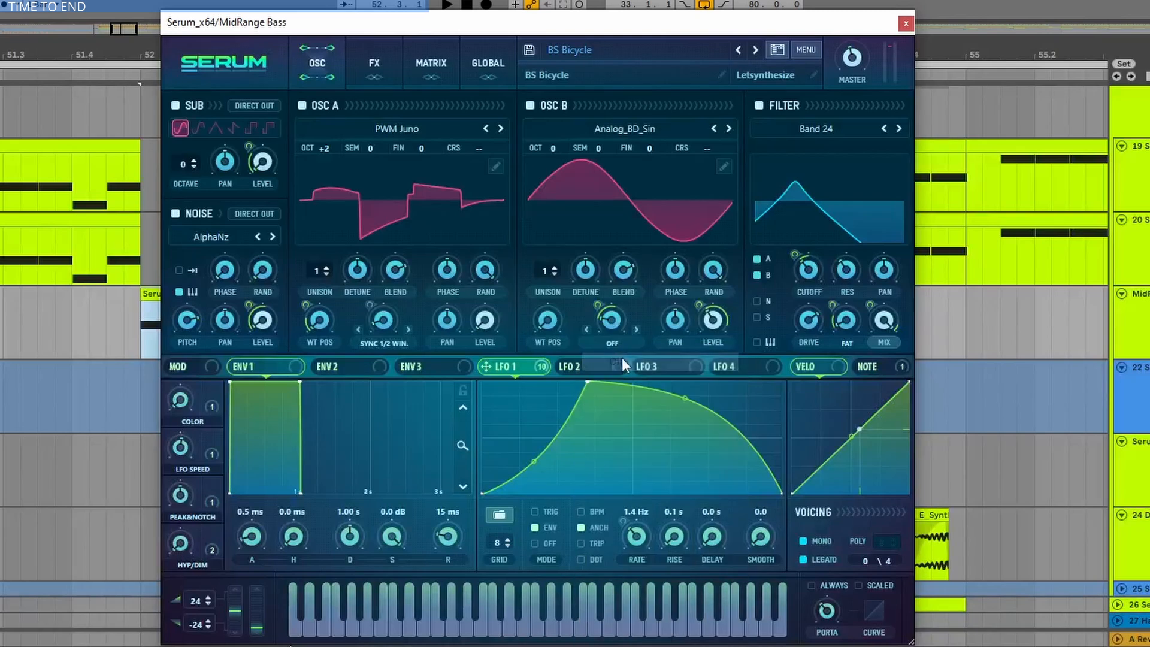
{"action": "key", "text": "space"}
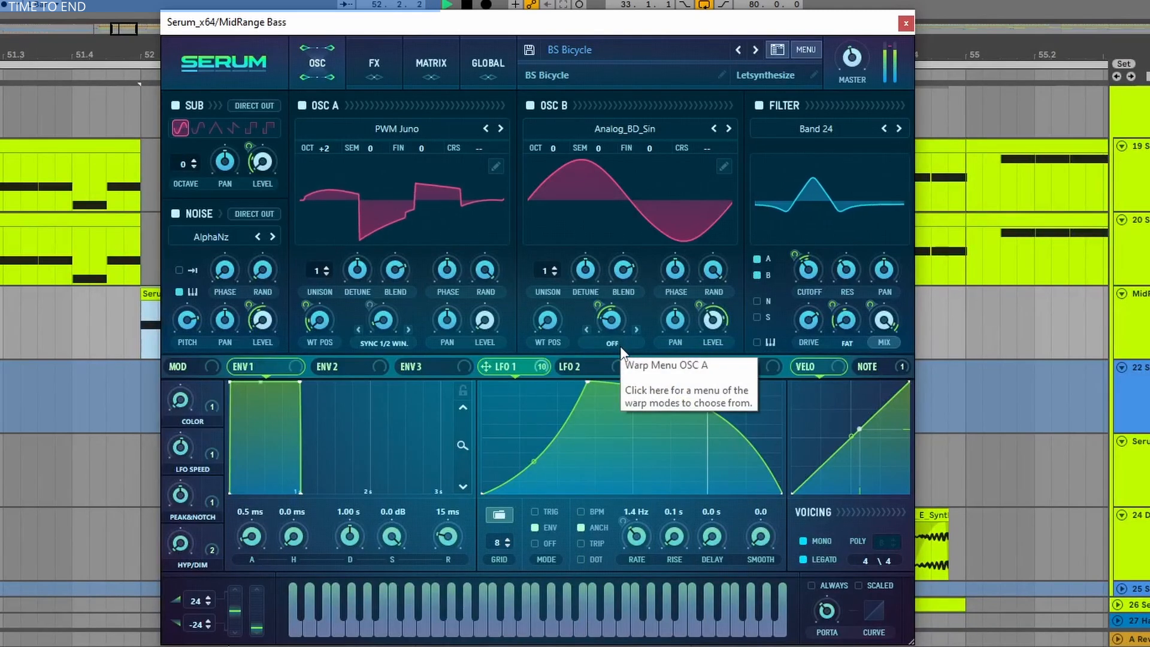
{"action": "key", "text": "space"}
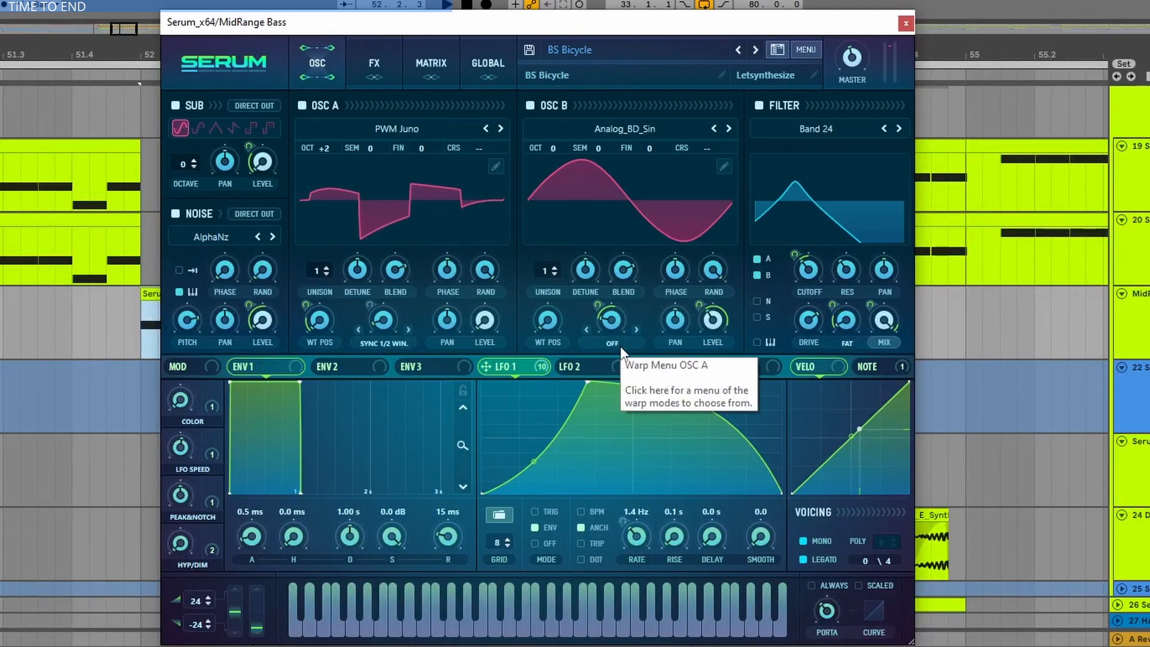
Set oscillator B's warp mode to FM (From A) and audition the bass.
{"action": "left_click", "coordinate": [620, 347]}
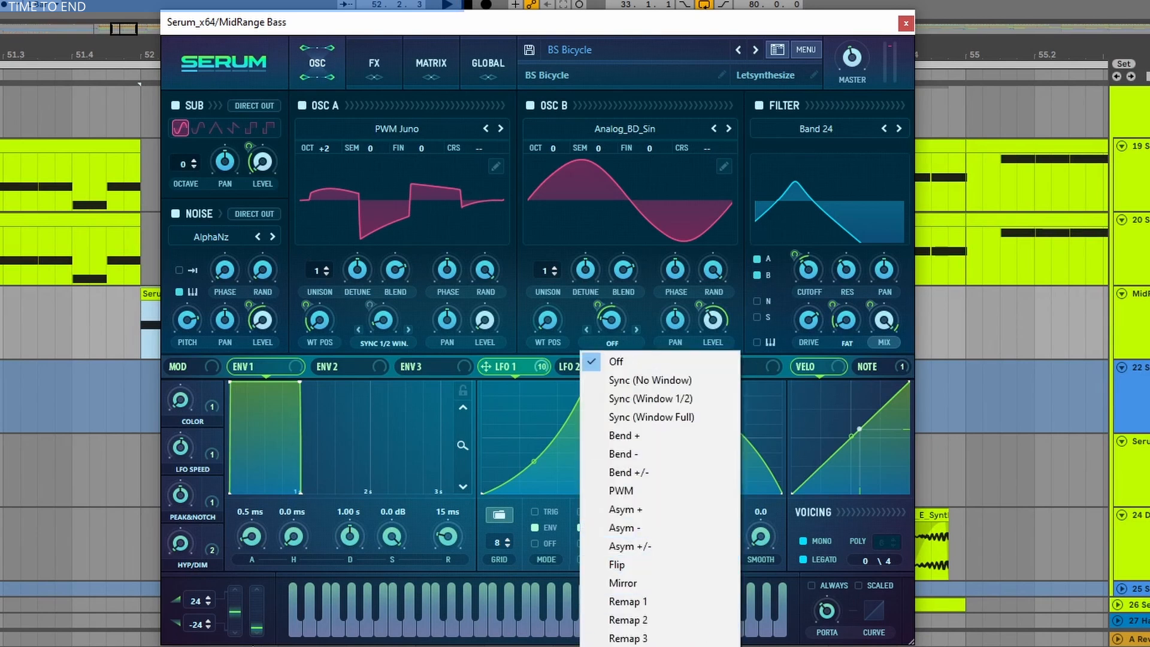
{"action": "left_click", "coordinate": [635, 646]}
{"action": "key", "text": "space"}
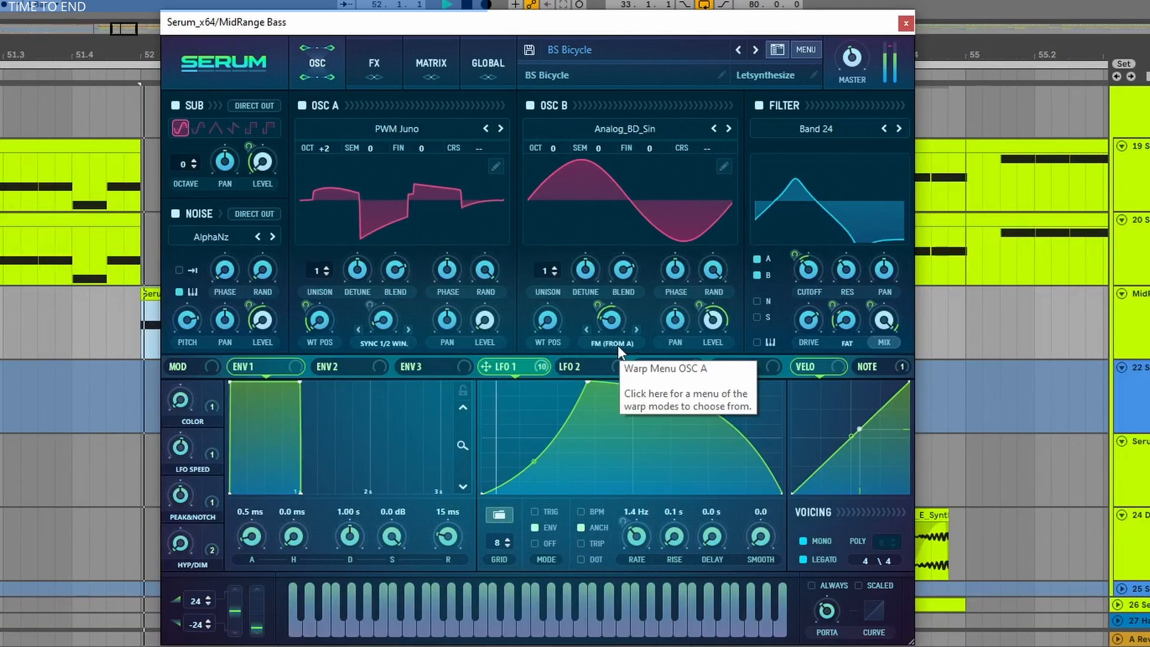
{"action": "key", "text": "space"}
Audition oscillator B with the AM (From A) warp mode for comparison, and return it to FM (From A).
{"action": "left_click", "coordinate": [618, 346]}
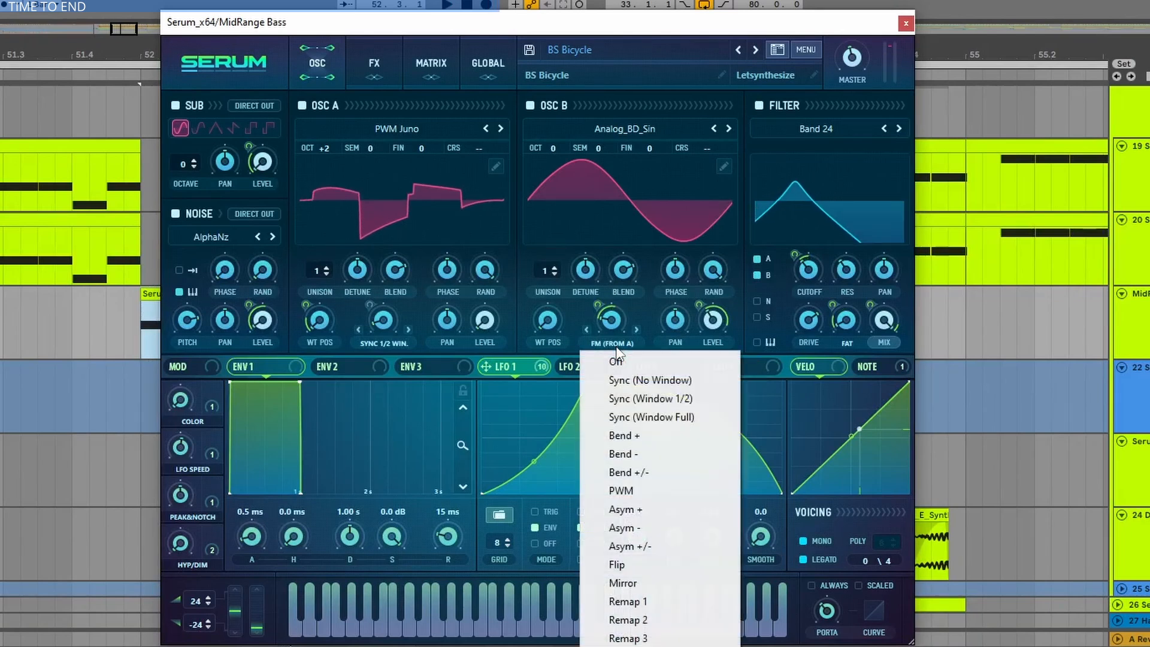
{"action": "left_click", "coordinate": [635, 645]}
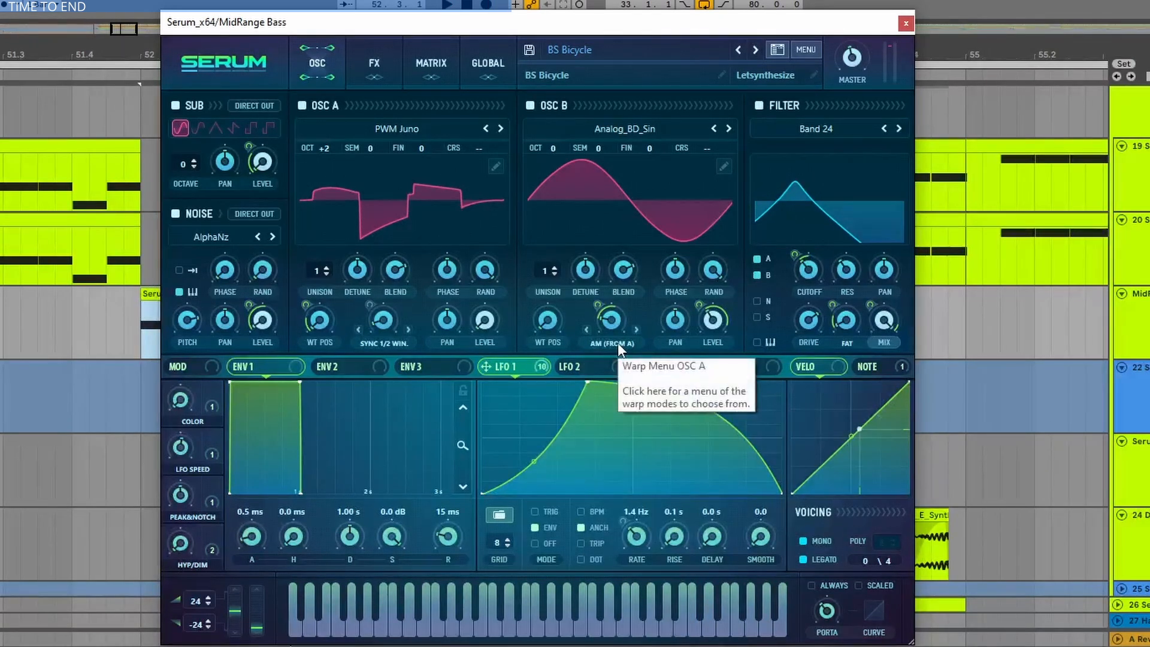
{"action": "key", "text": "space"}
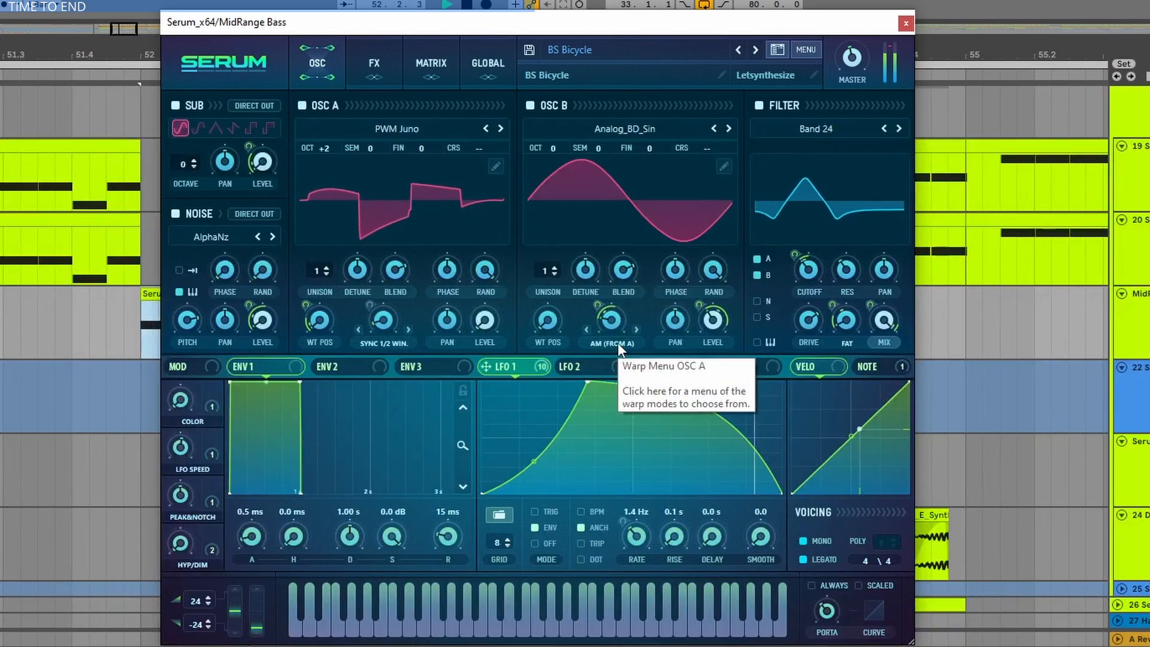
{"action": "left_click", "coordinate": [617, 342]}
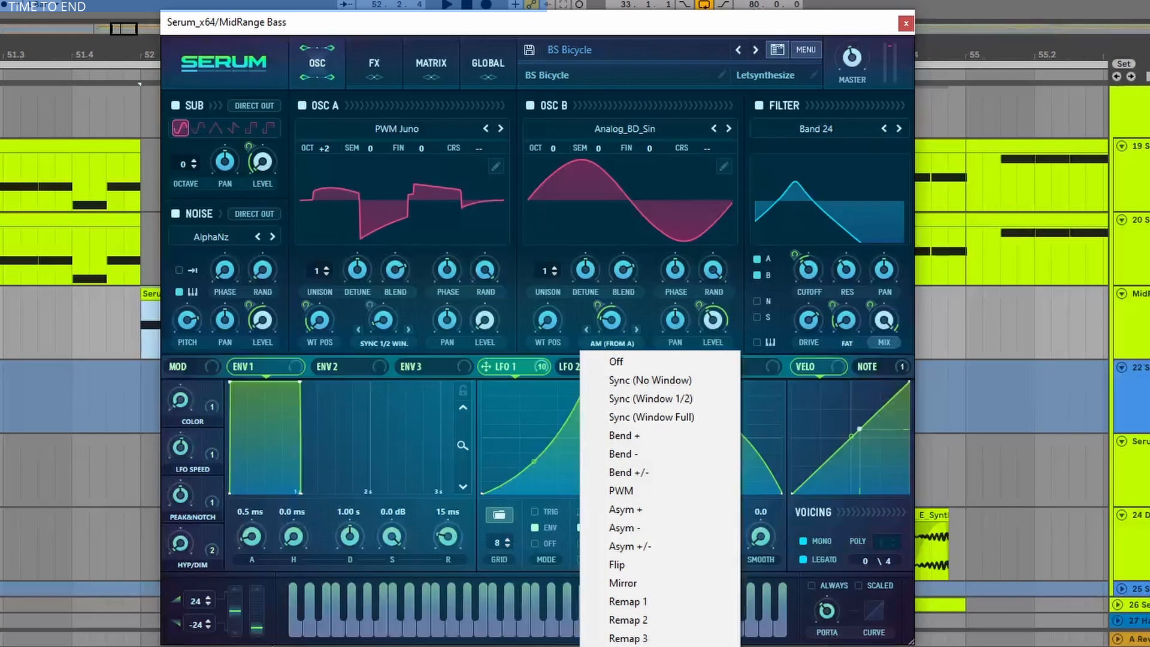
{"action": "left_click", "coordinate": [629, 646]}
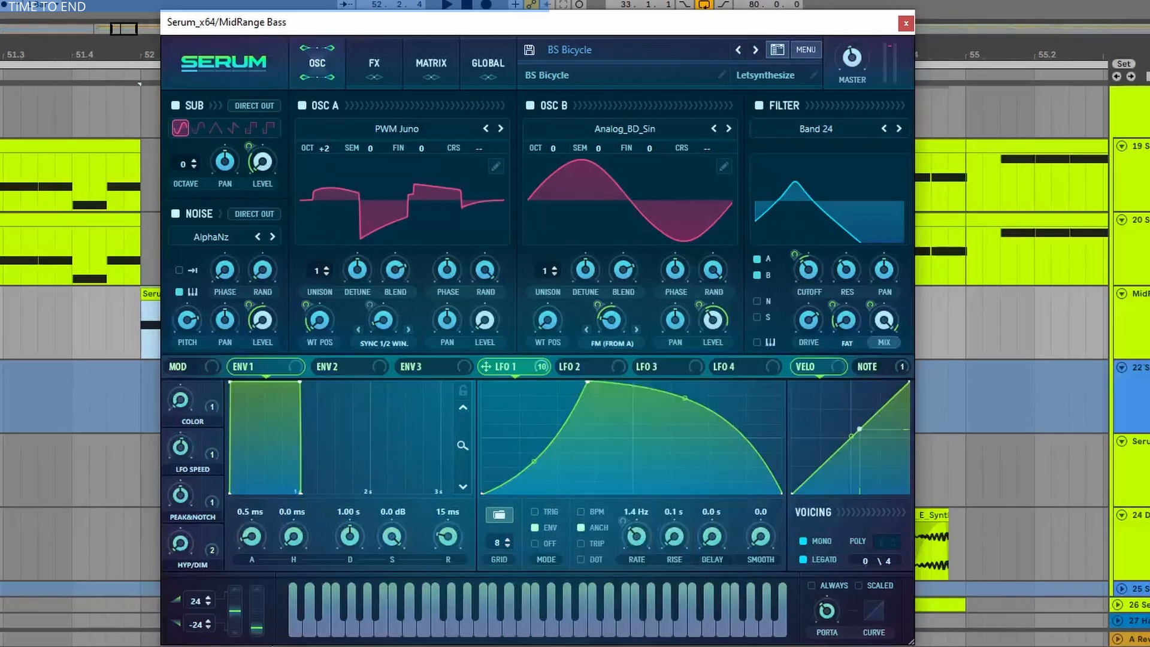
Audition the bass with the noise oscillator disabled, and enable the noise again.
{"action": "left_click", "coordinate": [175, 214]}
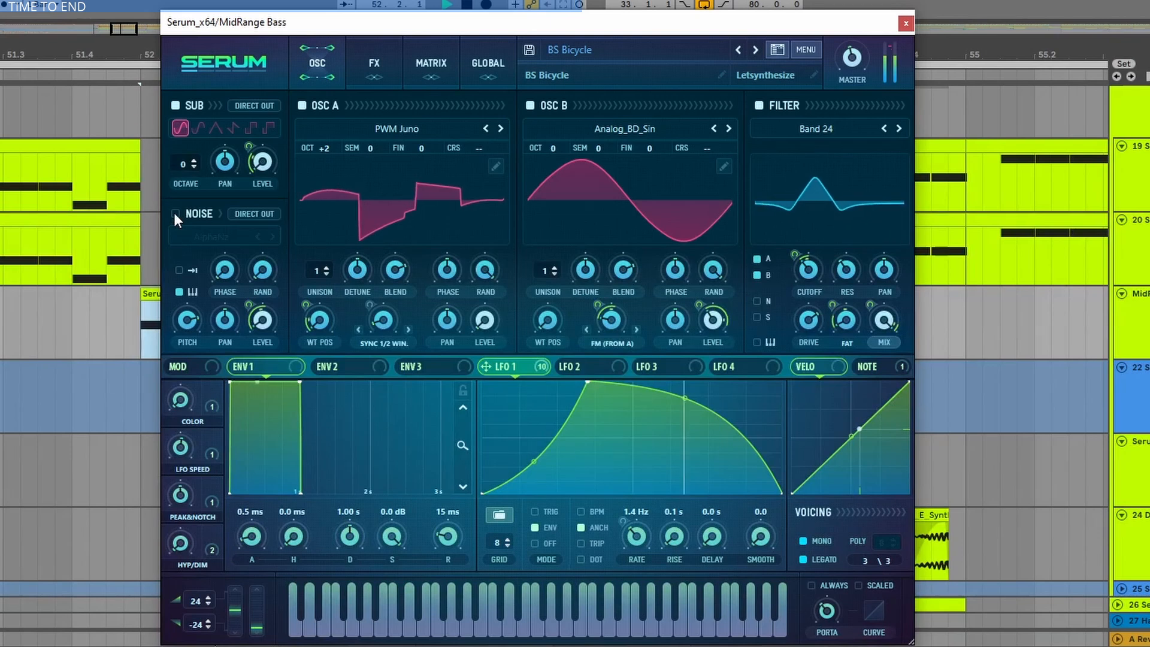
{"action": "left_click", "coordinate": [174, 214]}
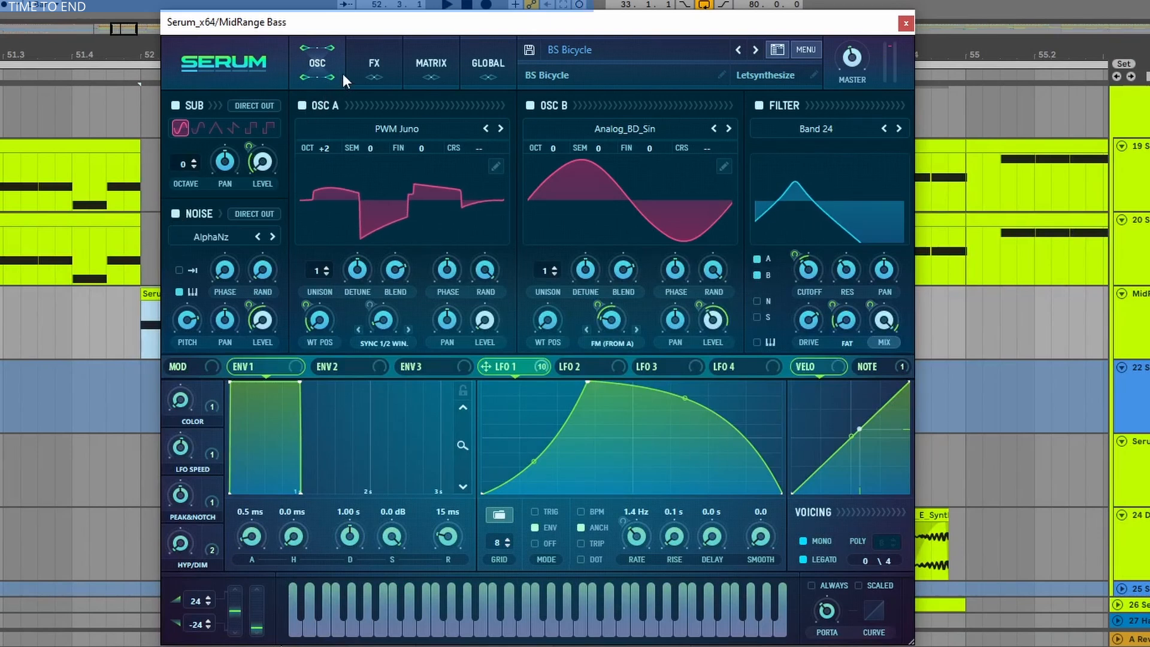
Examine the effects rack and the distortion's type choices, keeping Diode 2, and play the bass.
{"action": "left_click", "coordinate": [366, 46]}
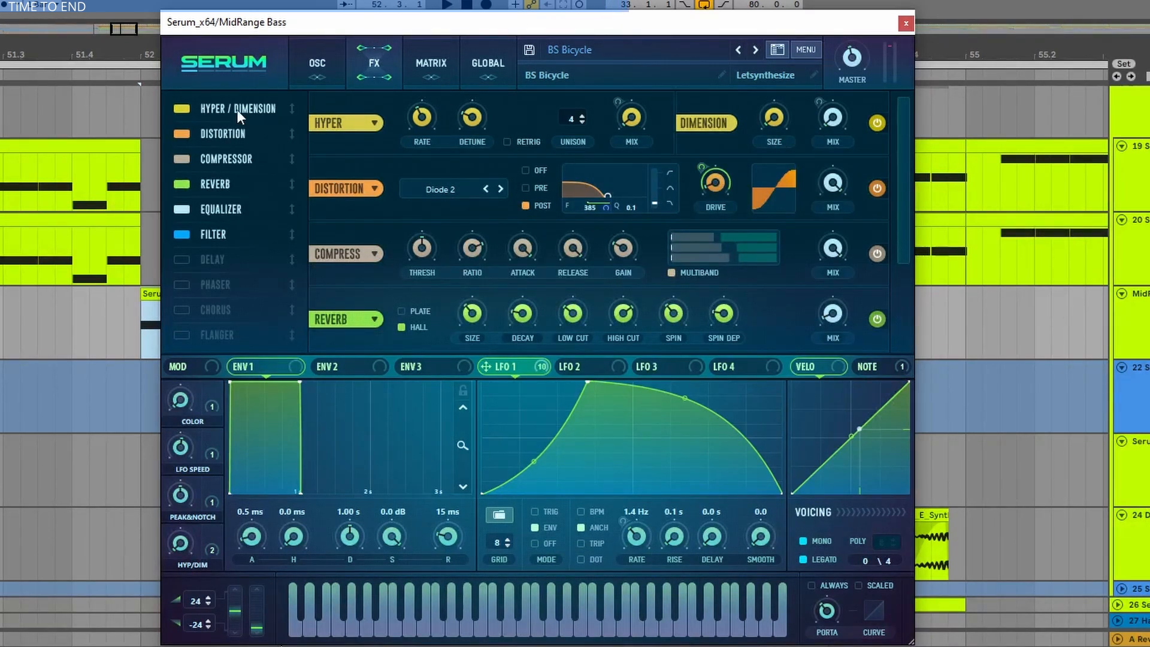
{"action": "left_click", "coordinate": [455, 190]}
{"action": "left_click", "coordinate": [453, 164]}
{"action": "key", "text": "space"}
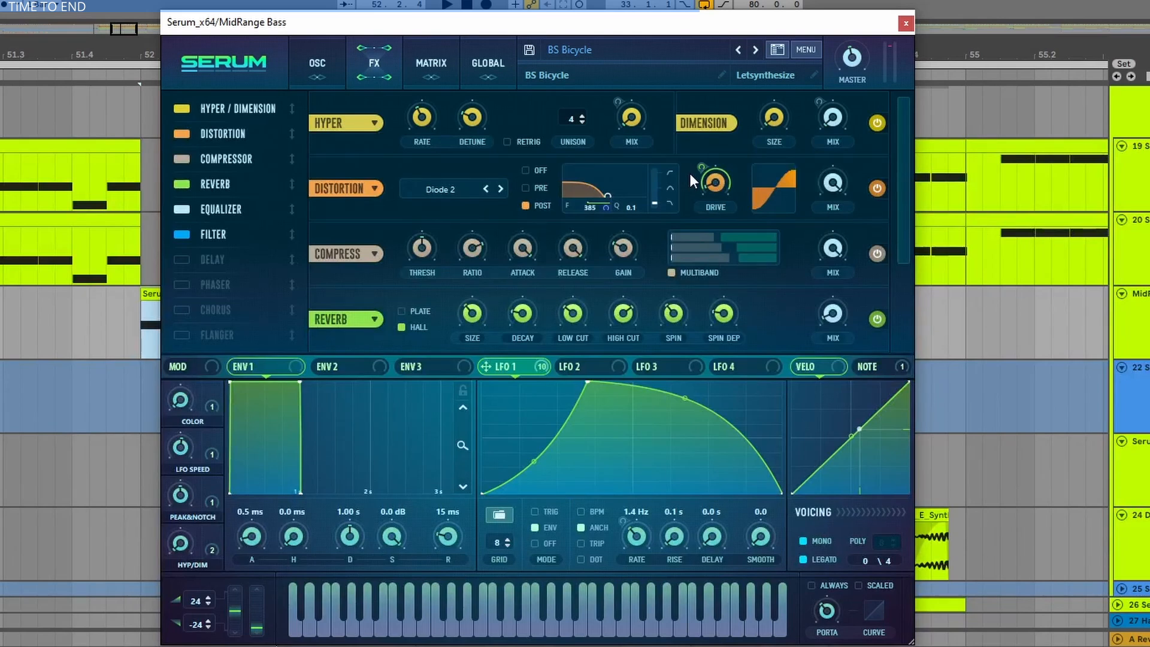
Bypass the compressor and the reverb one at a time to compare the sound, re-enabling each.
{"action": "left_click", "coordinate": [182, 159]}
{"action": "left_click", "coordinate": [186, 158]}
{"action": "left_click", "coordinate": [181, 184]}
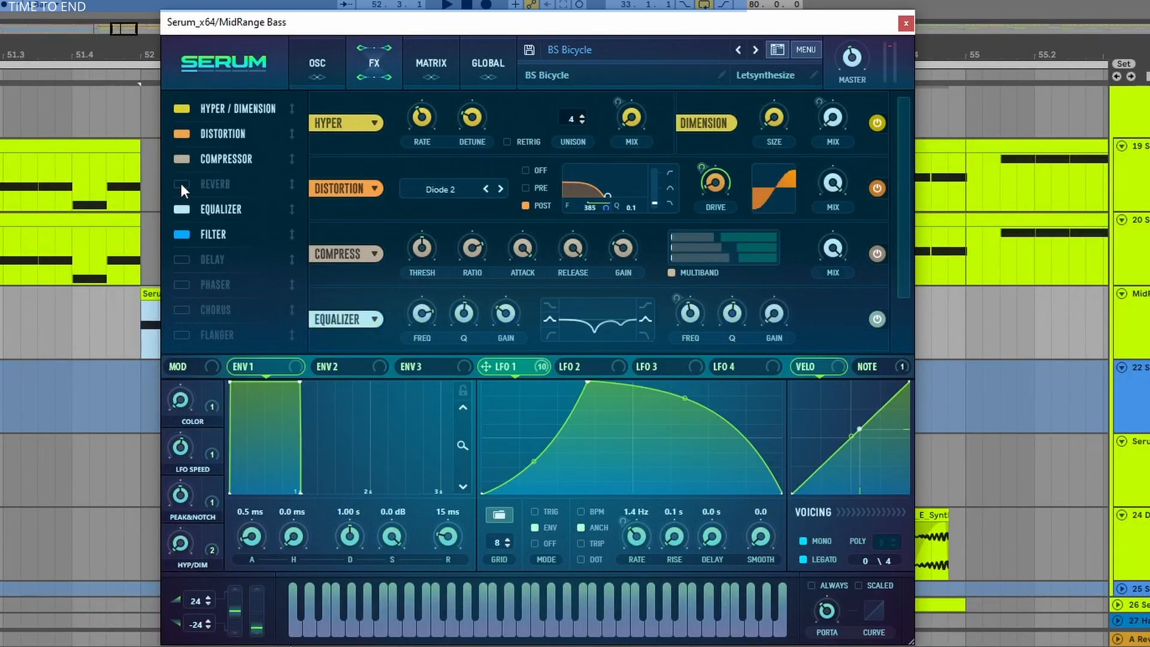
{"action": "left_click", "coordinate": [181, 183]}
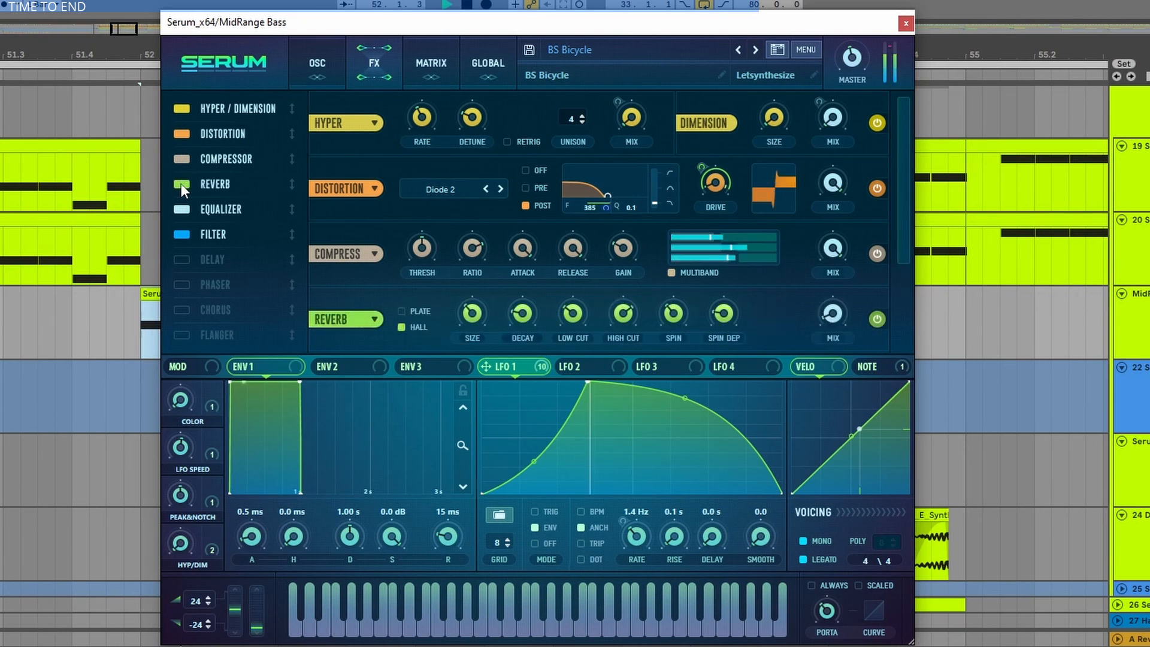
Bypass the equalizer and the effects filter one at a time to compare the sound, re-enabling each.
{"action": "left_click", "coordinate": [199, 209]}
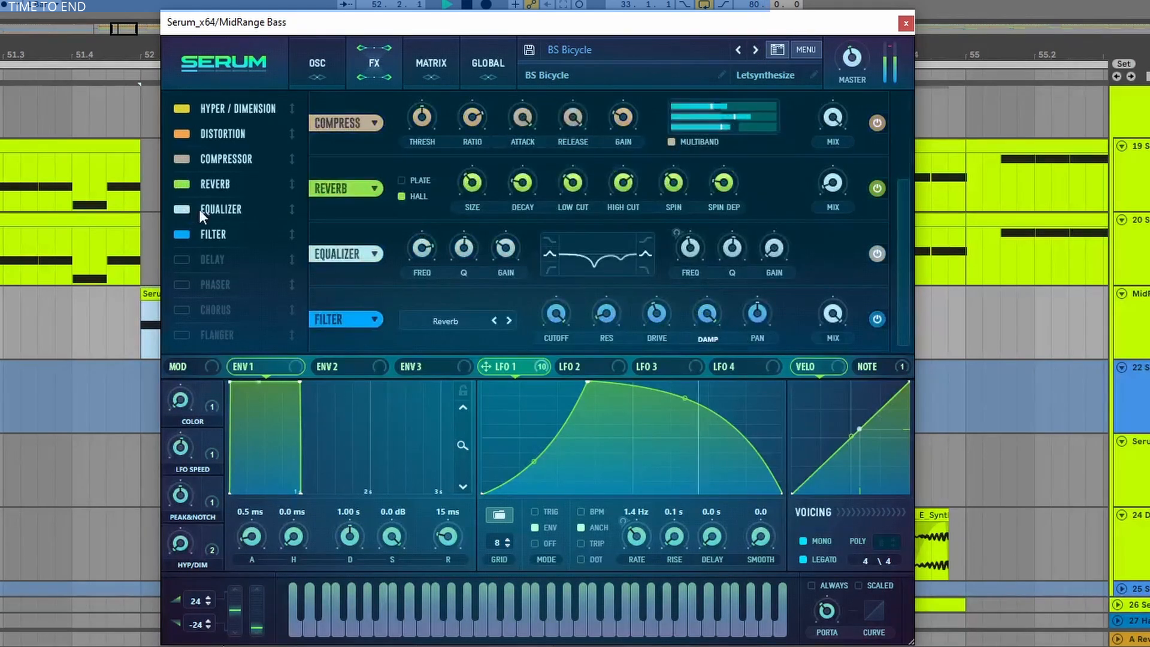
{"action": "left_click", "coordinate": [182, 209]}
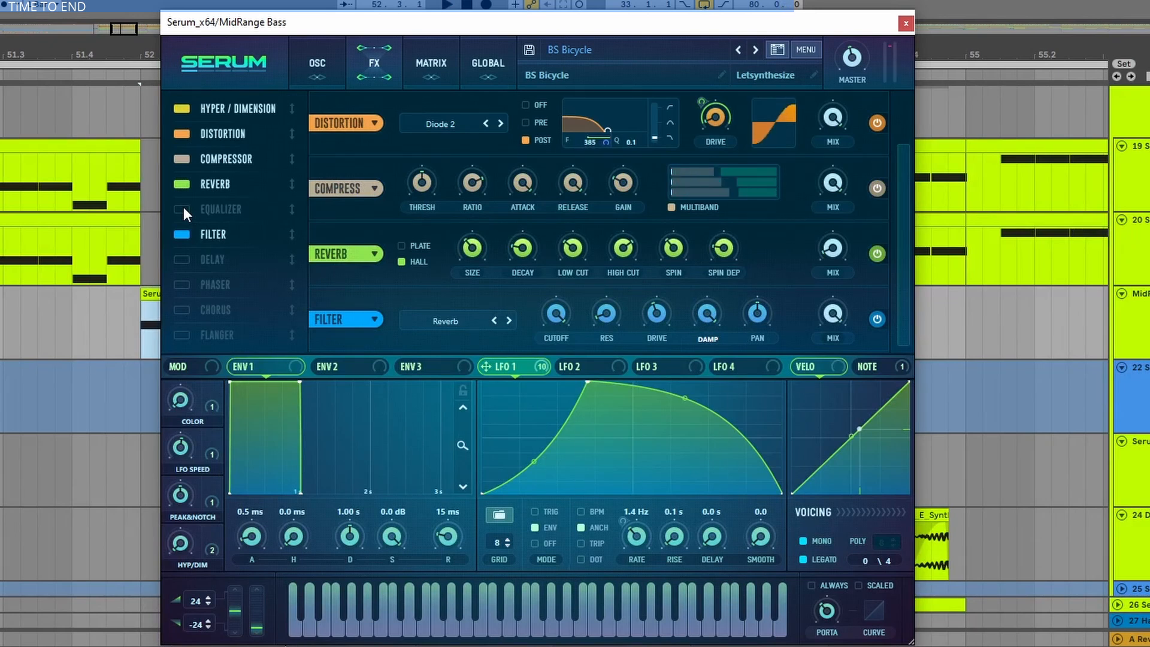
{"action": "left_click", "coordinate": [182, 209]}
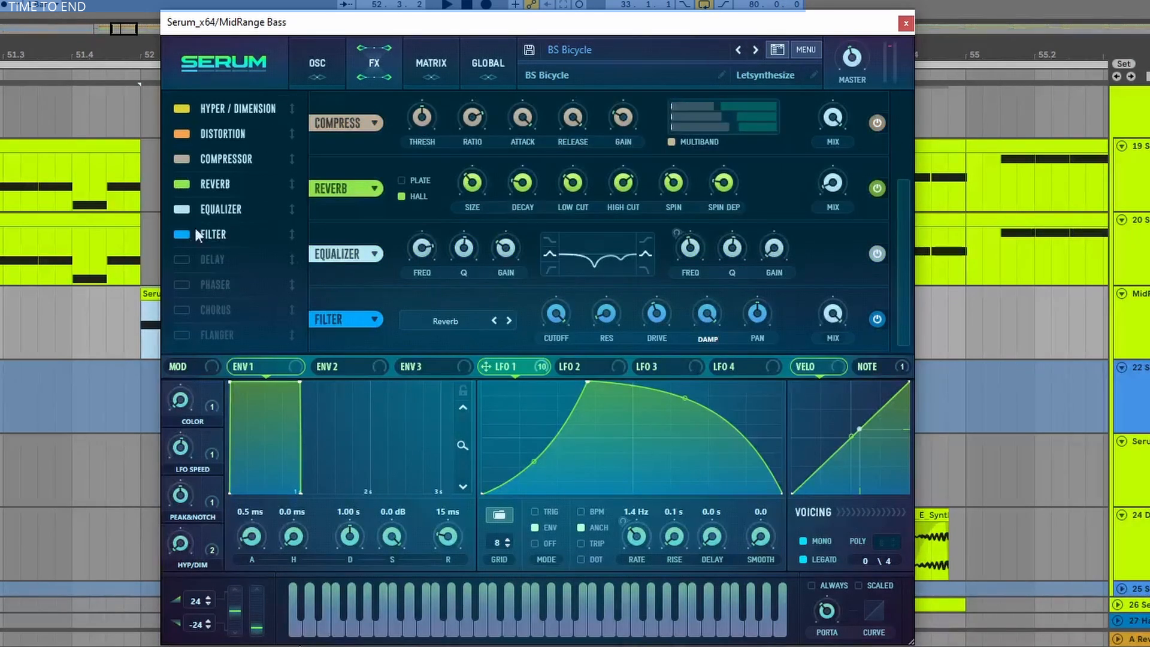
{"action": "left_click", "coordinate": [185, 233]}
{"action": "left_click", "coordinate": [182, 236]}
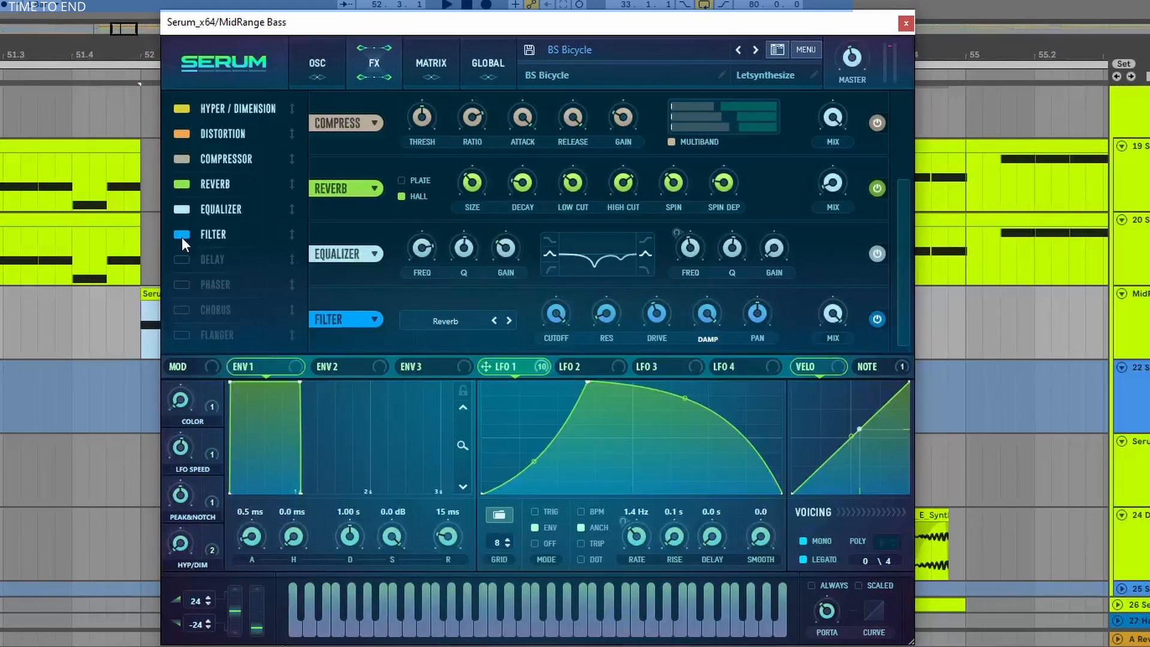
Review the oscillator settings against the effects rack and return to the oscillator page.
{"action": "left_click", "coordinate": [317, 63]}
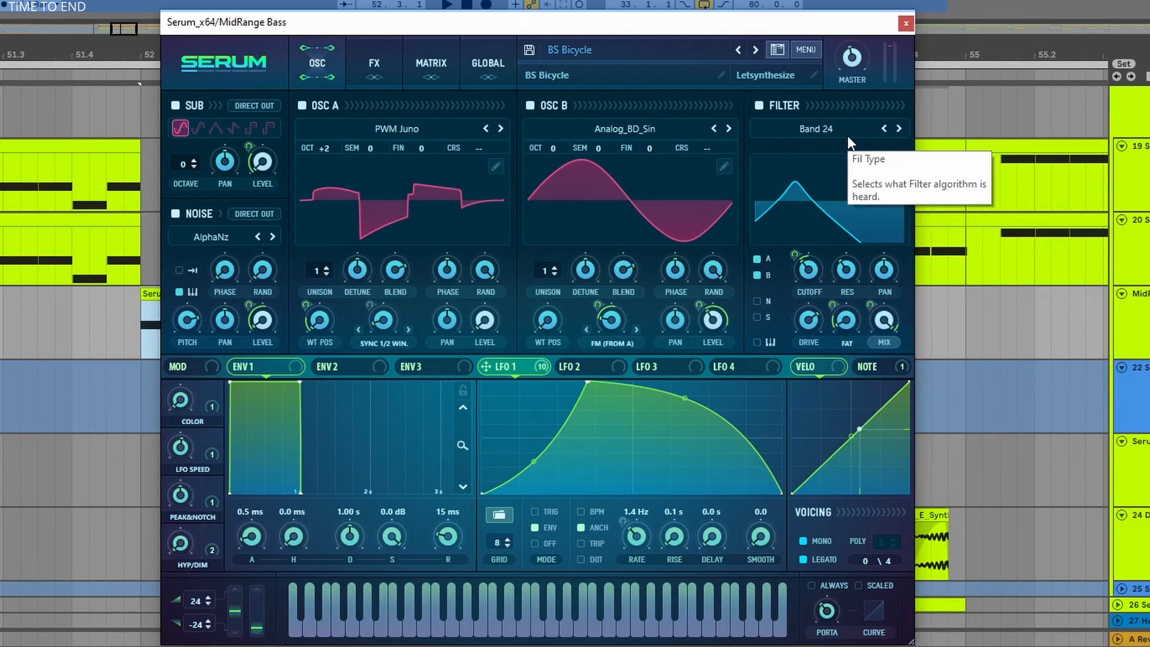
{"action": "left_click", "coordinate": [391, 57]}
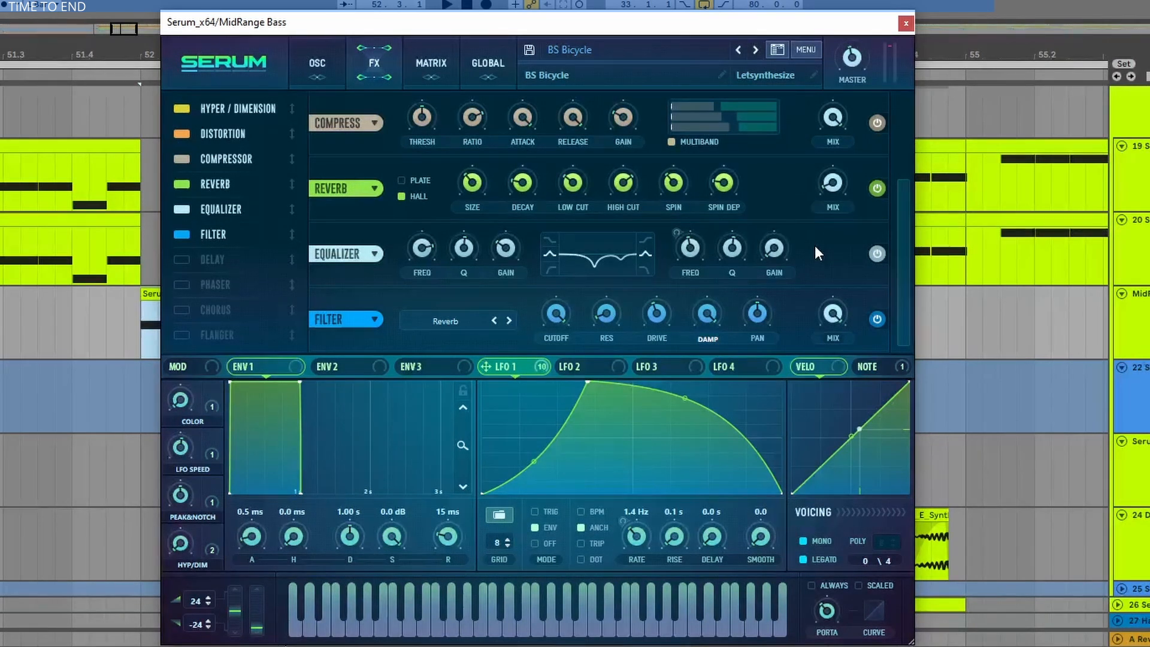
{"action": "left_click", "coordinate": [316, 62]}
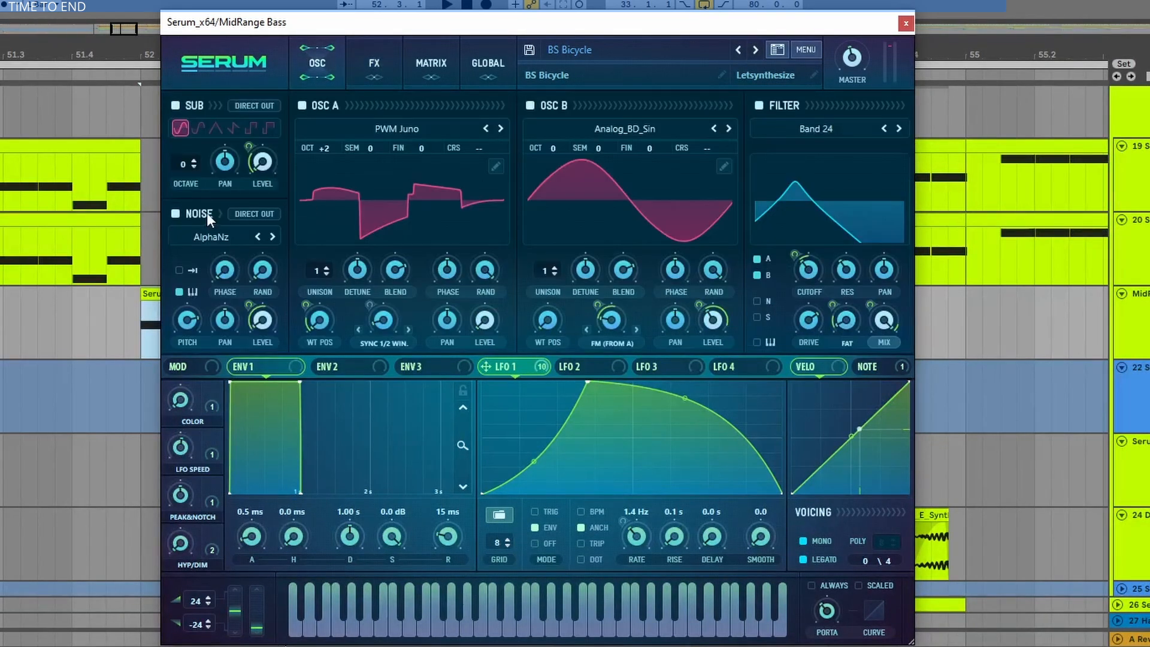